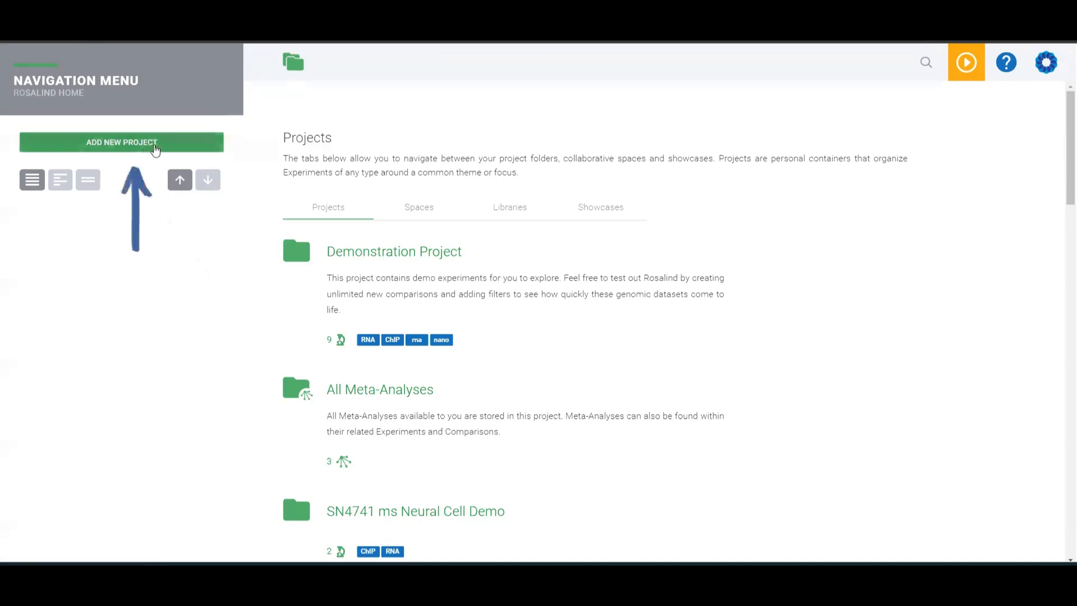
# Start a new project titled nCounter demo study.
pyautogui.click(172, 144)
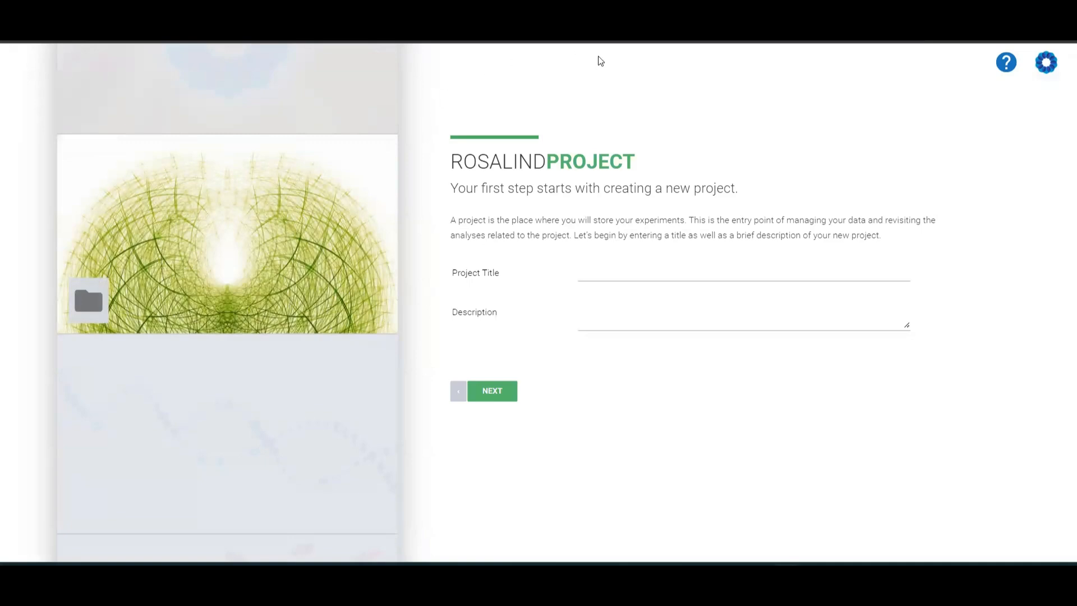
pyautogui.click(646, 270)
pyautogui.write('nCou')
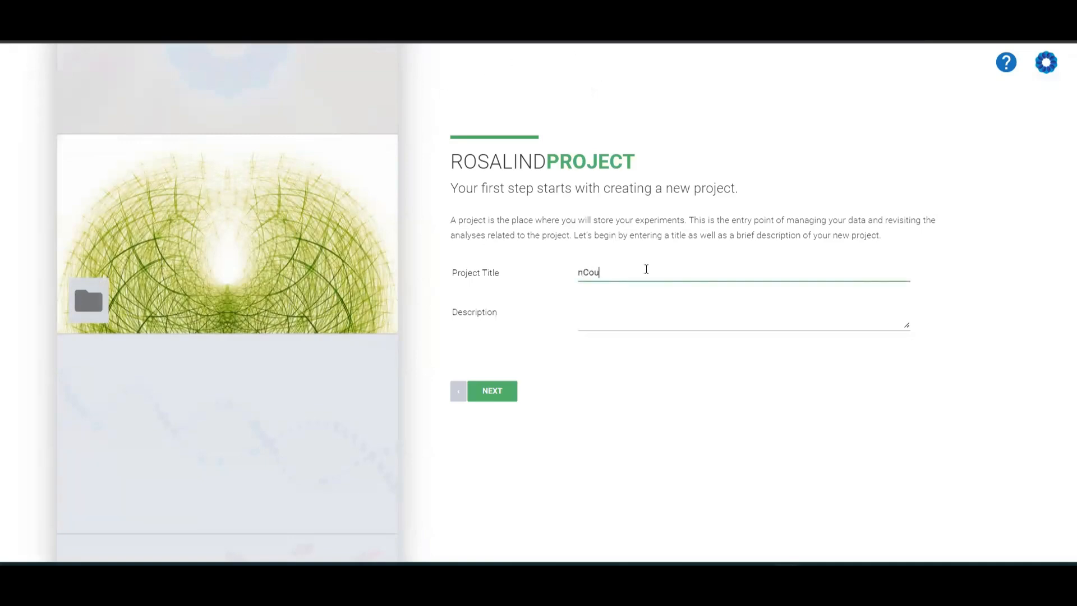
pyautogui.write('nter demo study')
# Give the project the description 'Studies for nCounter experiments' and continue to the experiment setup.
pyautogui.click(619, 315)
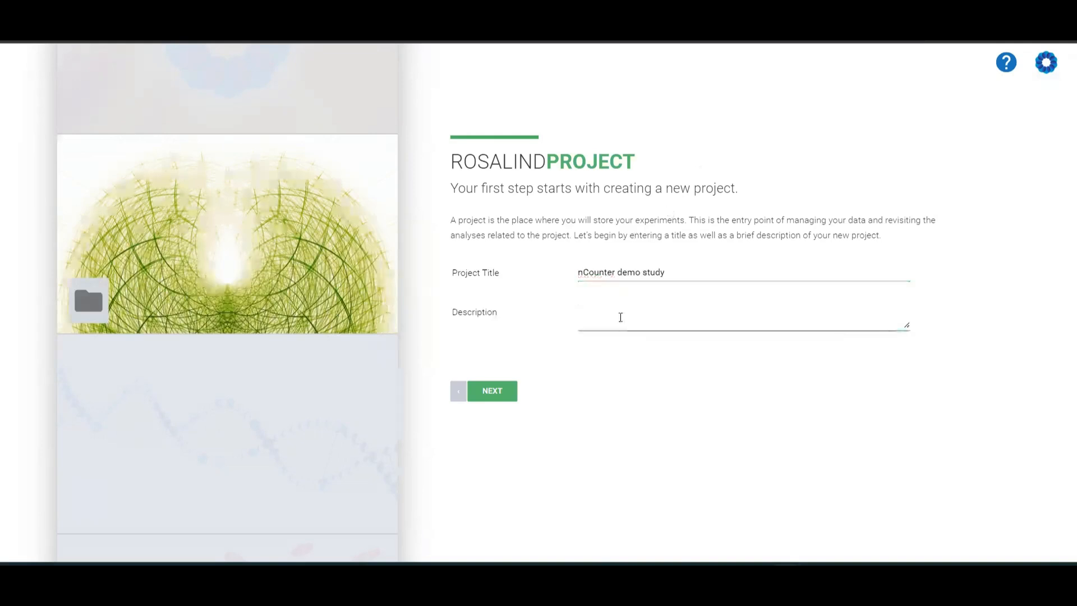
pyautogui.write('Studies for nCounter experiments')
pyautogui.click(497, 398)
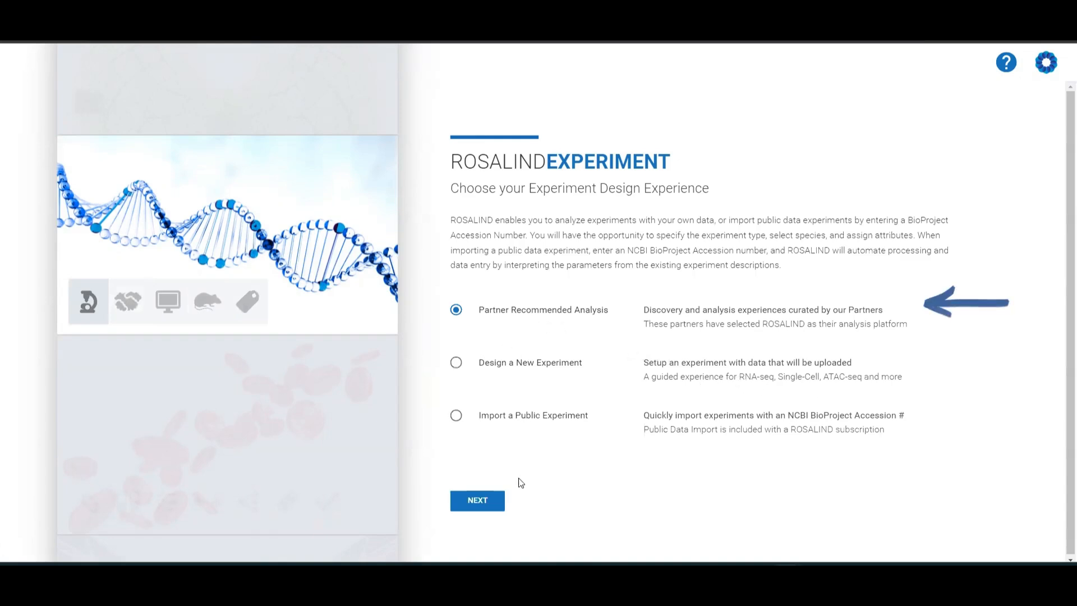
# Choose Partner Recommended Analysis with the NanoString partner and review the nCounter experiment types.
pyautogui.click(477, 501)
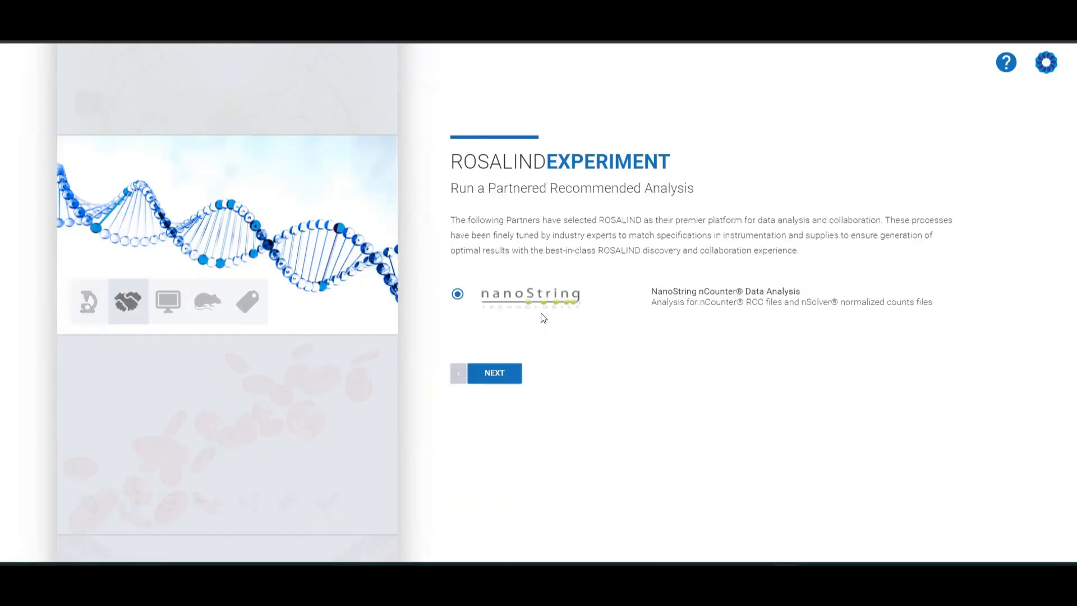
pyautogui.click(511, 375)
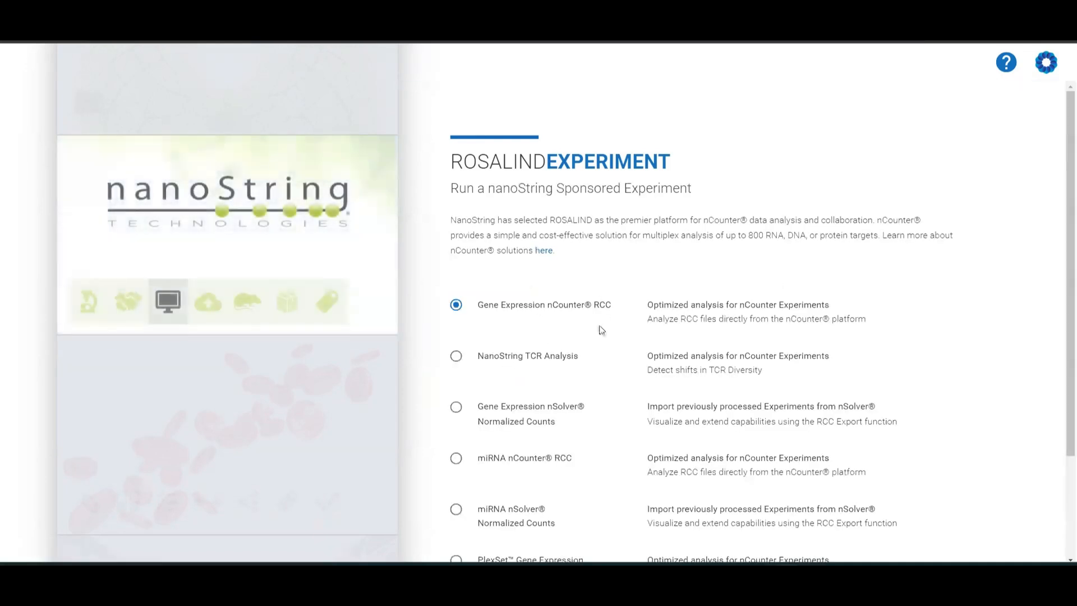
pyautogui.scroll(-3, 601, 326)
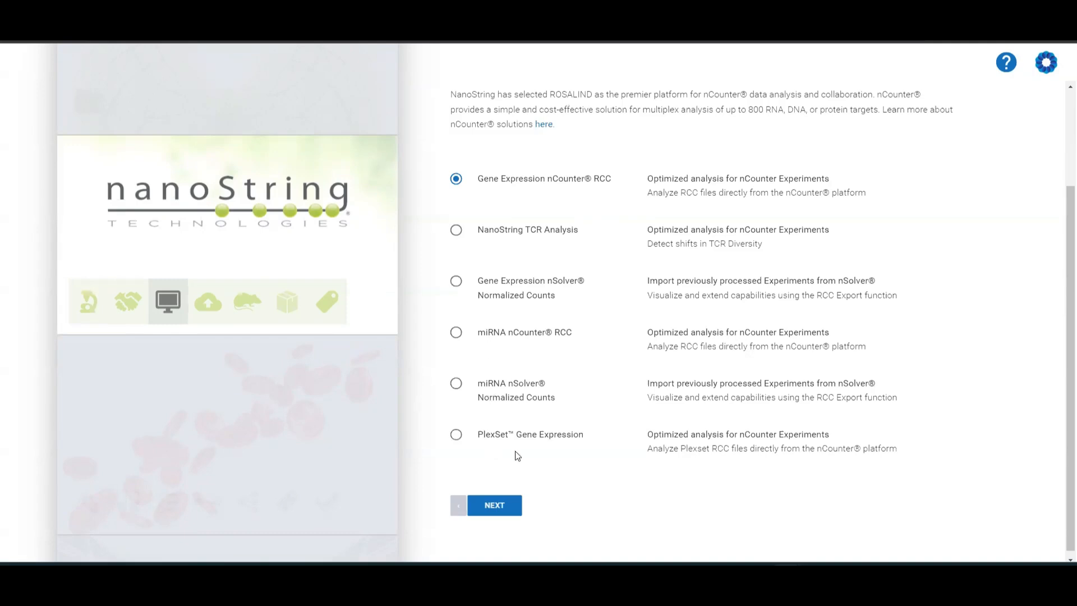
pyautogui.scroll(2, 517, 447)
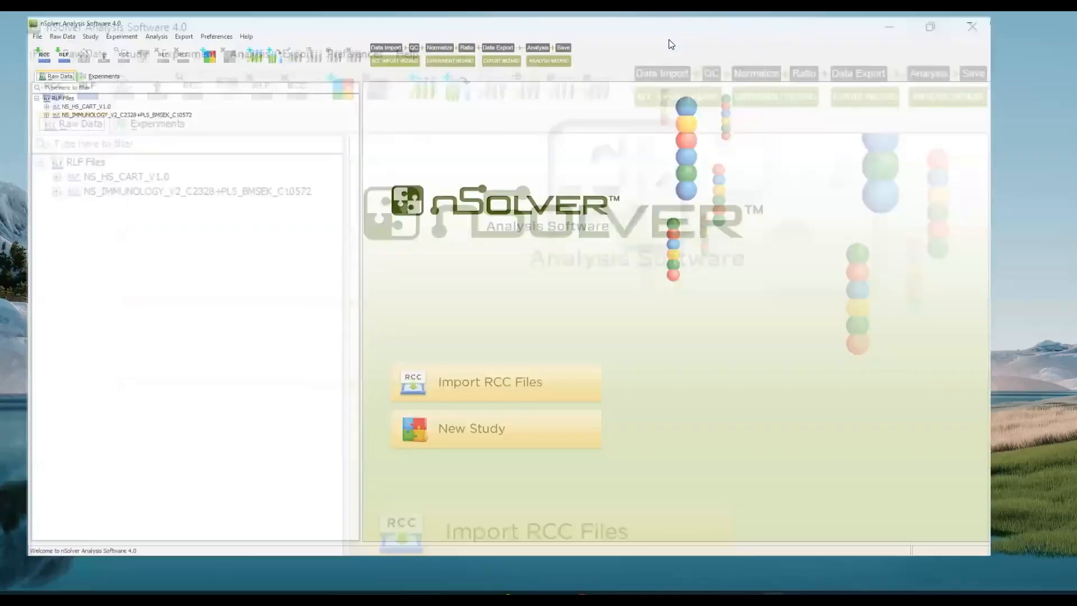
# Switch to nSolver and open the Normalized Data of the CordBlood_Study experiment.
pyautogui.click(20, 106)
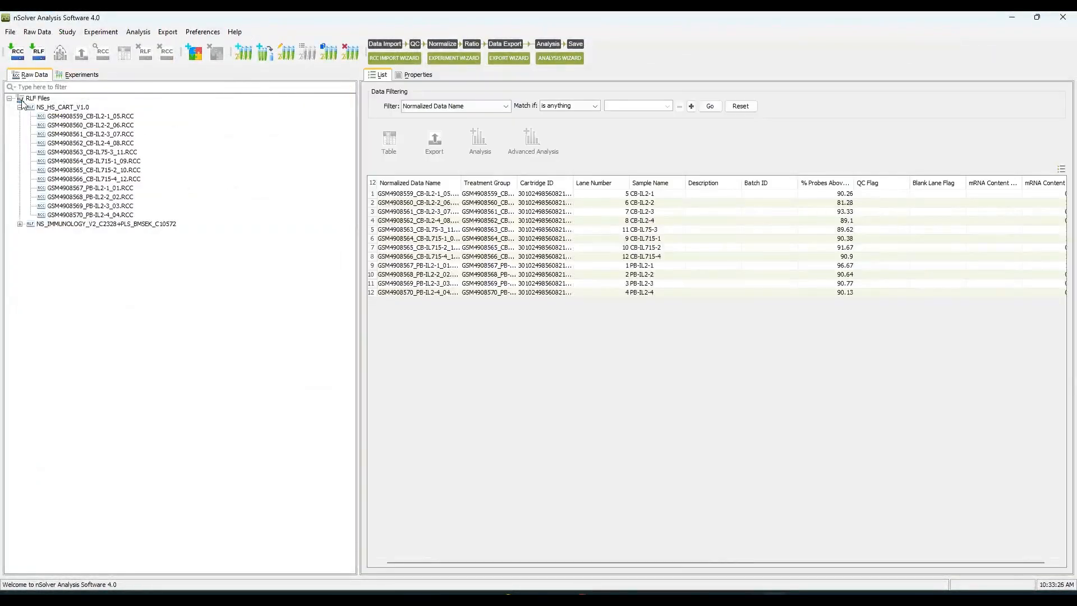
pyautogui.click(43, 107)
pyautogui.click(80, 77)
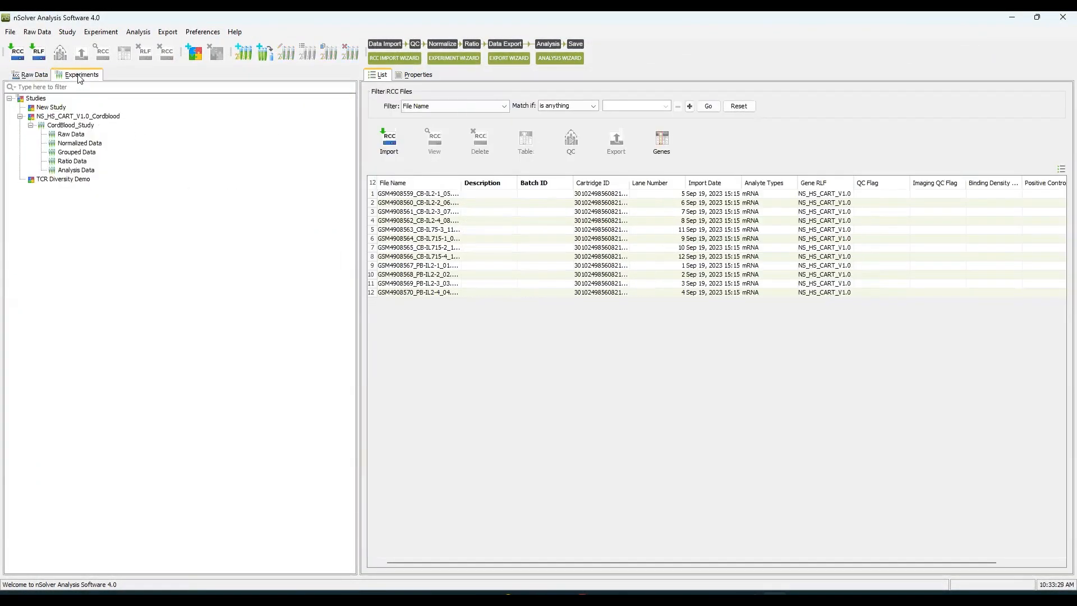
pyautogui.click(72, 125)
pyautogui.click(69, 135)
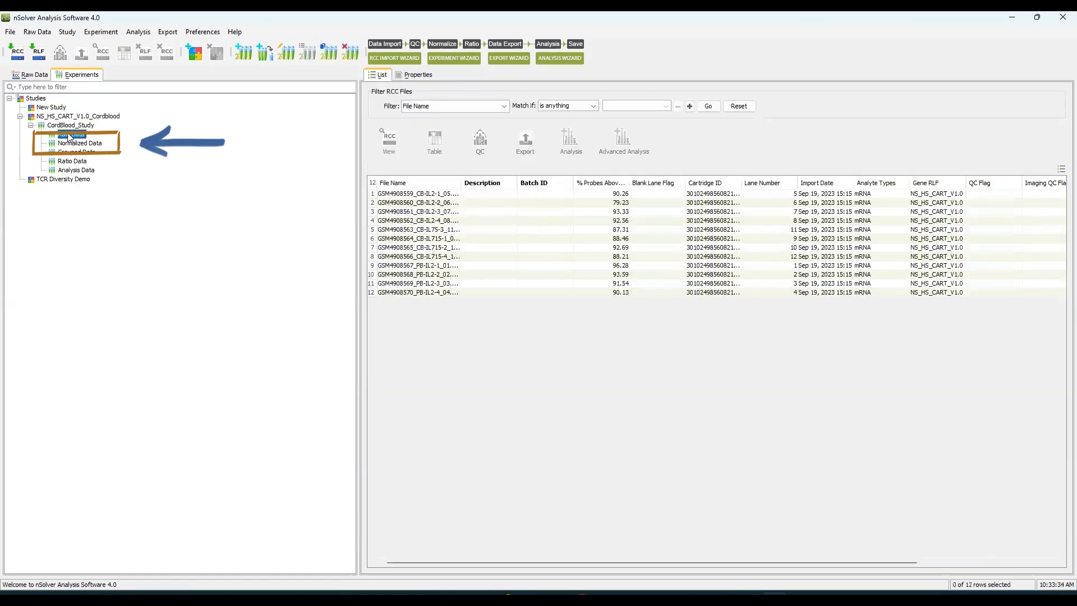
pyautogui.click(70, 143)
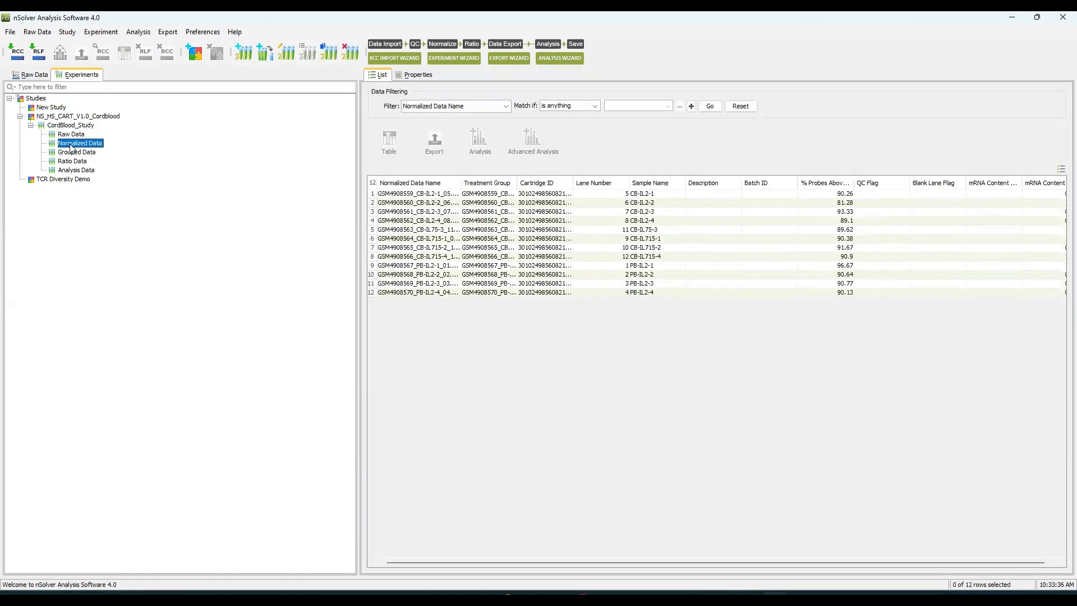
# Select all normalized samples and export them using the RCC Collector Tool Format Export.
pyautogui.click(371, 182)
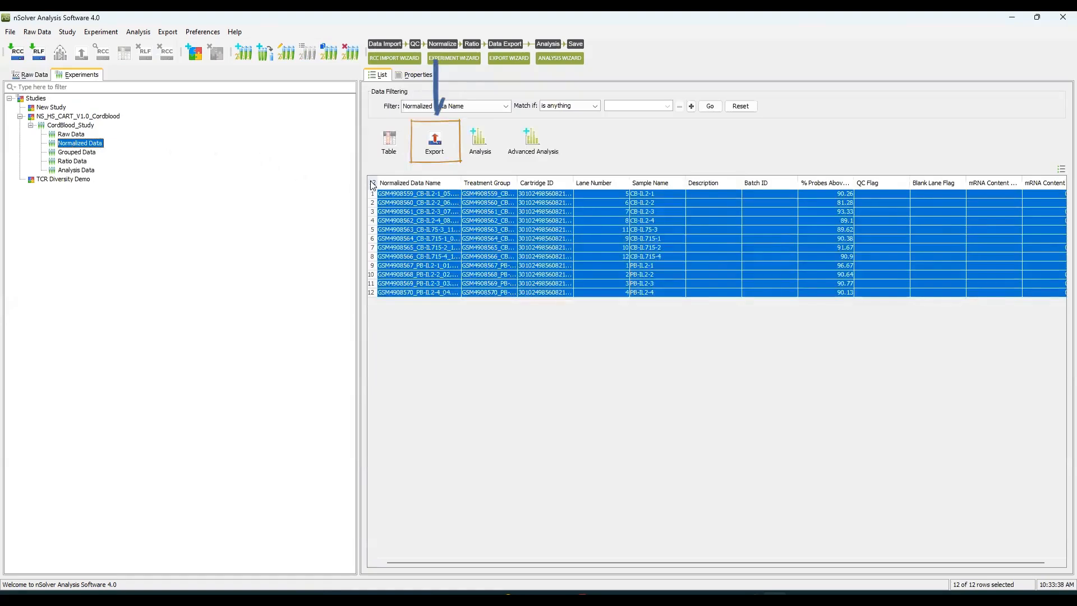
pyautogui.click(436, 143)
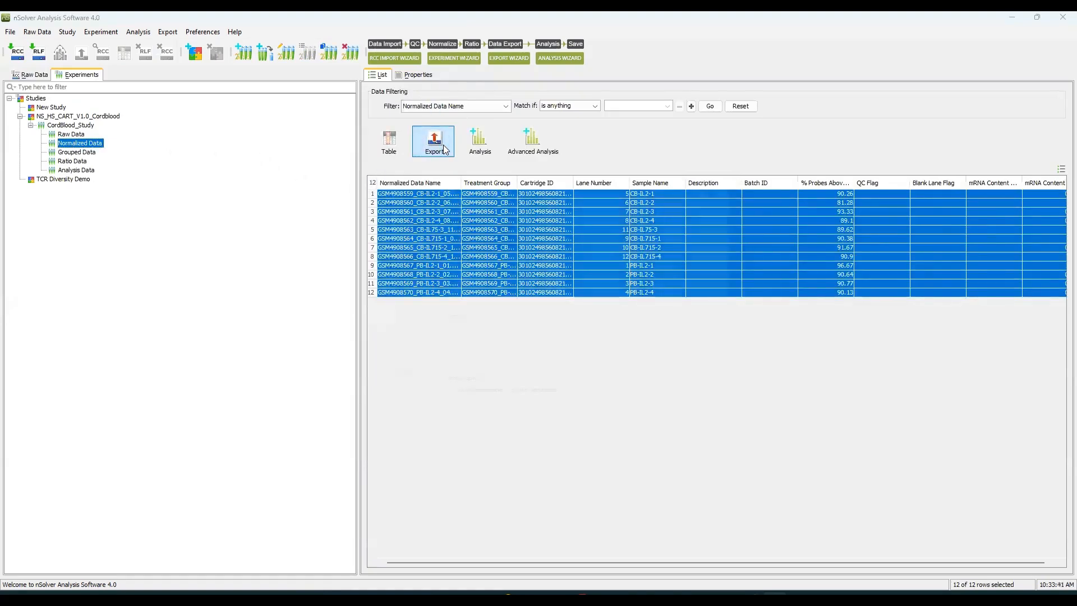
pyautogui.click(490, 232)
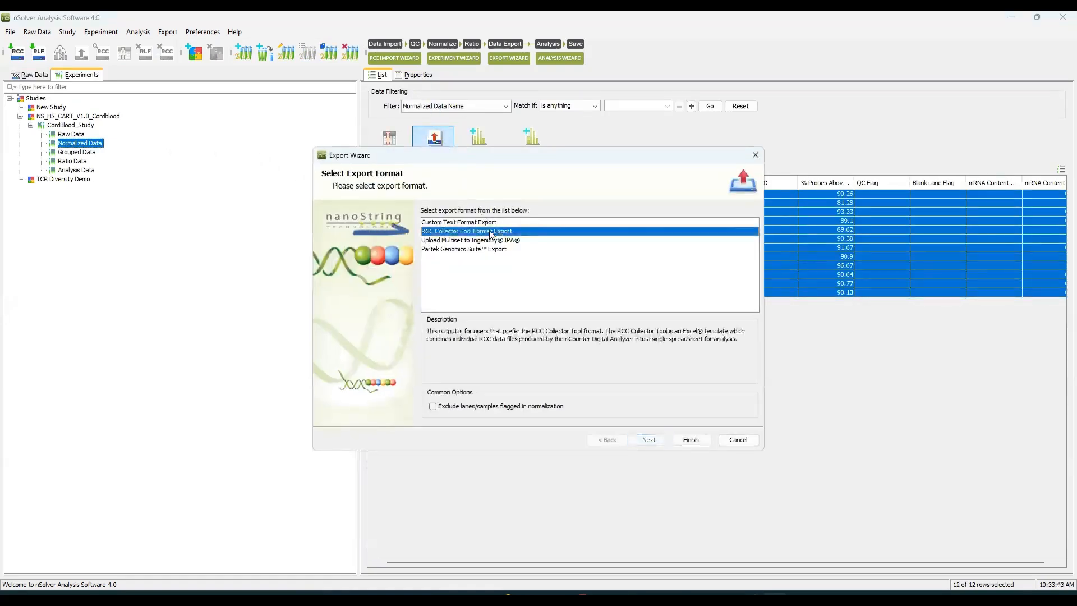
pyautogui.click(687, 440)
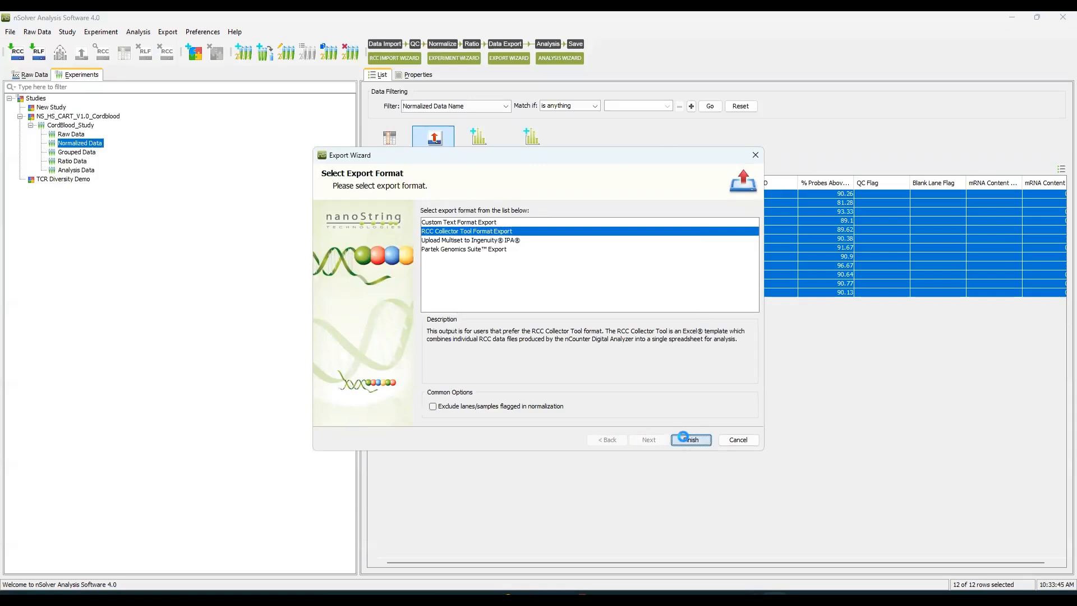
pyautogui.click(666, 391)
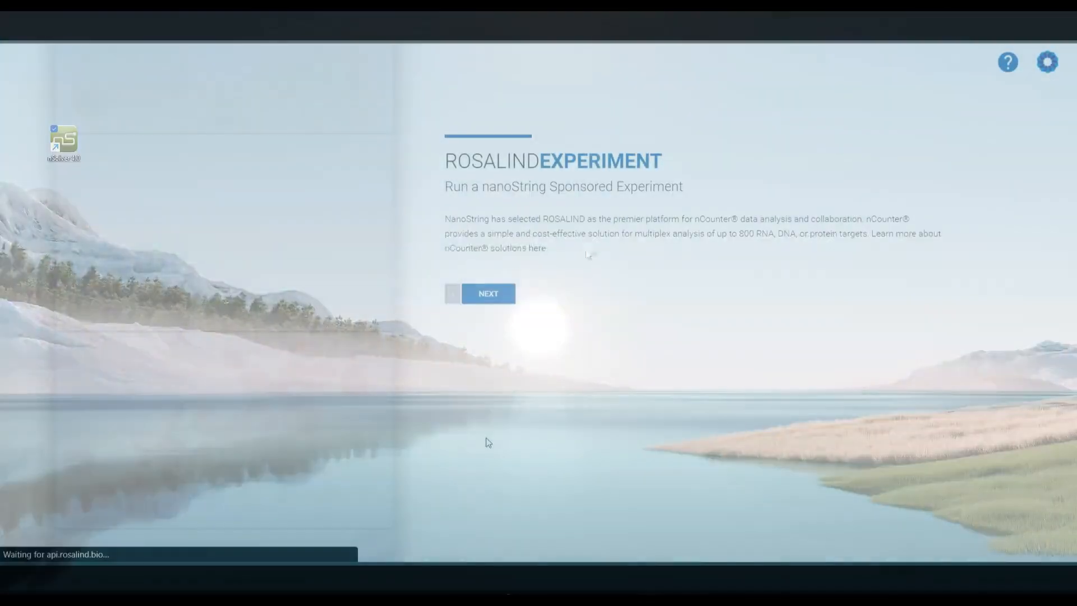
# Back in ROSALIND, choose the Gene Expression nSolver Normalized Counts experiment type and continue.
pyautogui.scroll(-2, 579, 280)
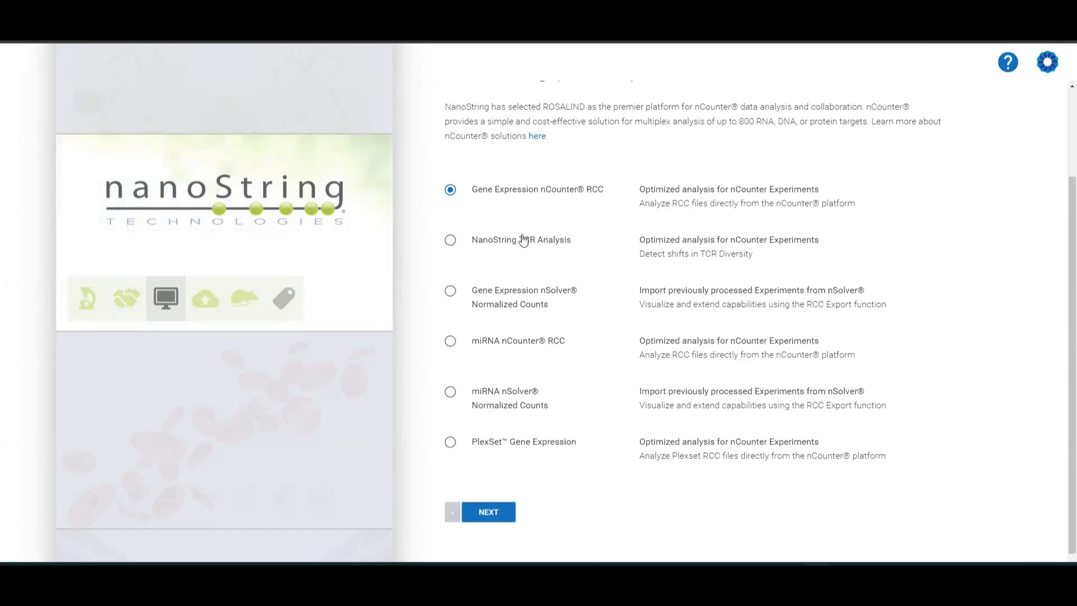
pyautogui.click(452, 293)
pyautogui.click(488, 511)
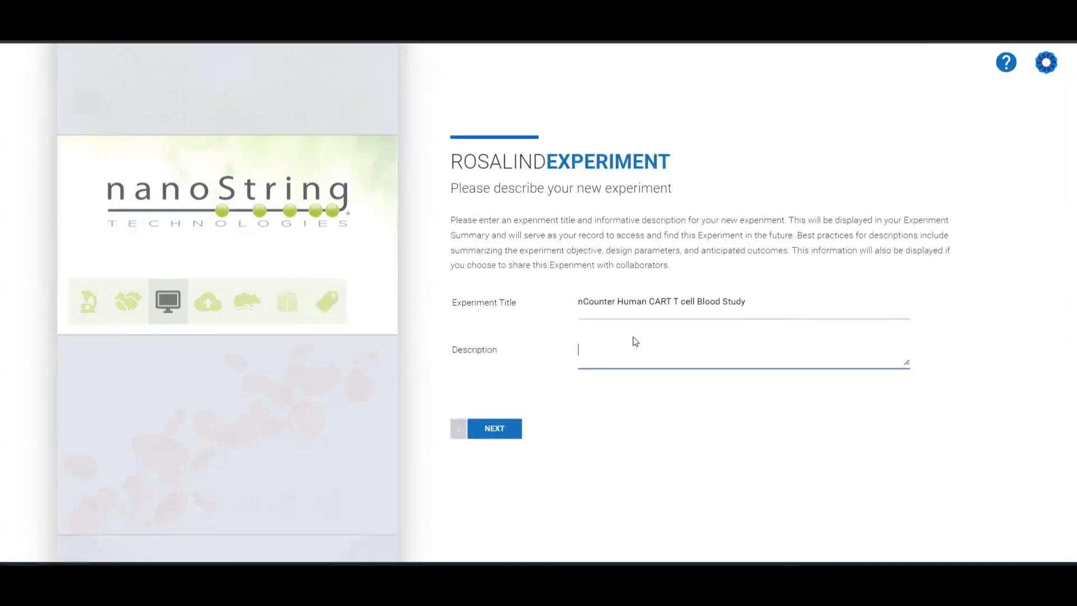
# Describe the experiment nCounter Human CART T cell Blood Study as 'Peripheral vs Cord blood treatment model' and continue.
pyautogui.write('Peripheral vs Cord blood treatment model')
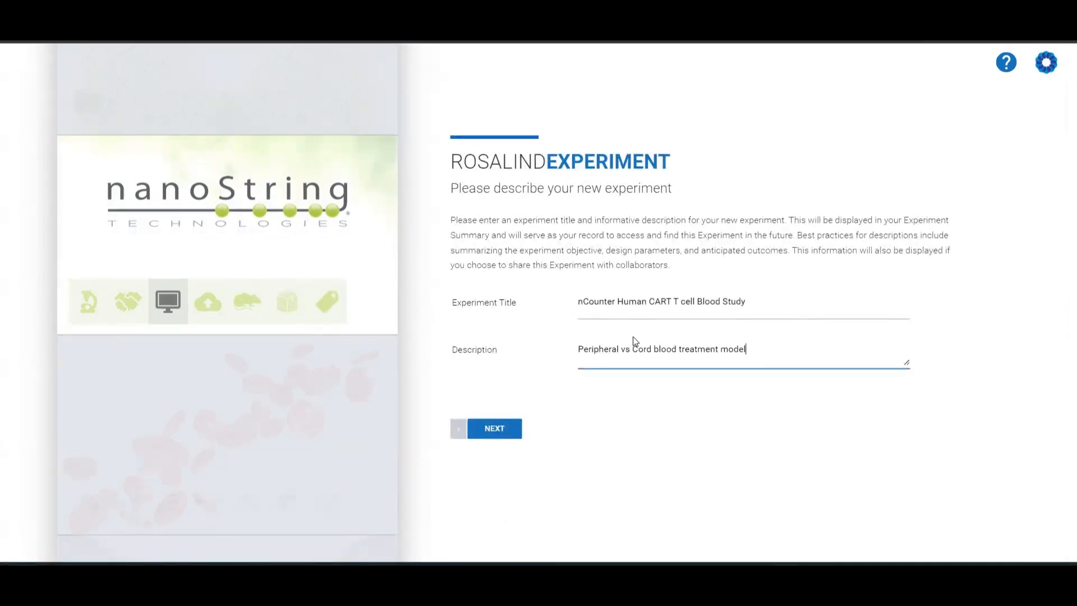
pyautogui.click(520, 426)
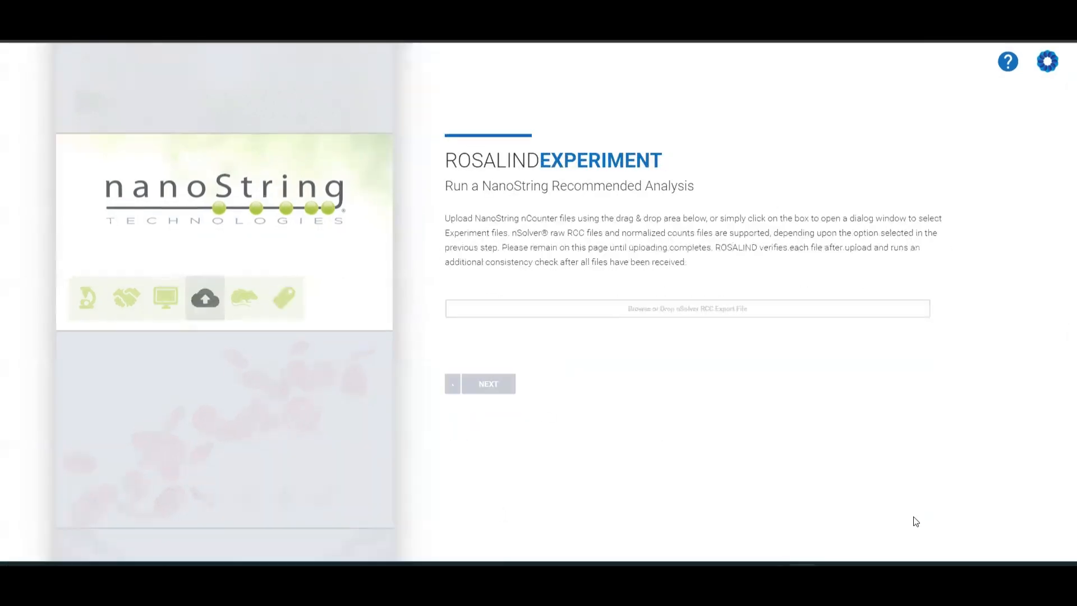
# Upload NS_HS_CART_V1.0_cordblood_normdata.csv, then accept the detected panel and species.
pyautogui.click(590, 307)
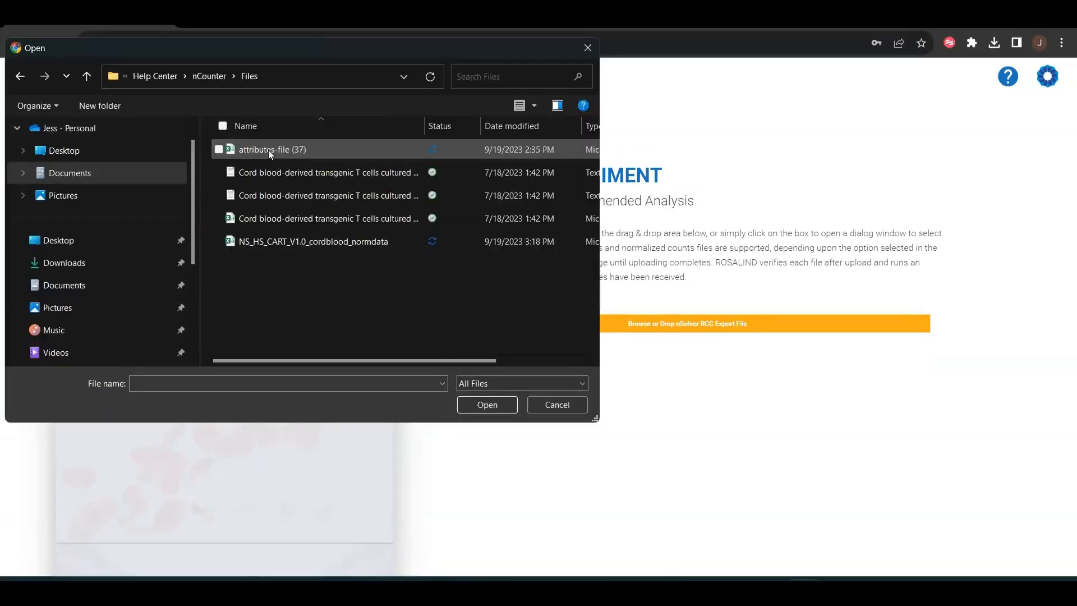
pyautogui.click(304, 238)
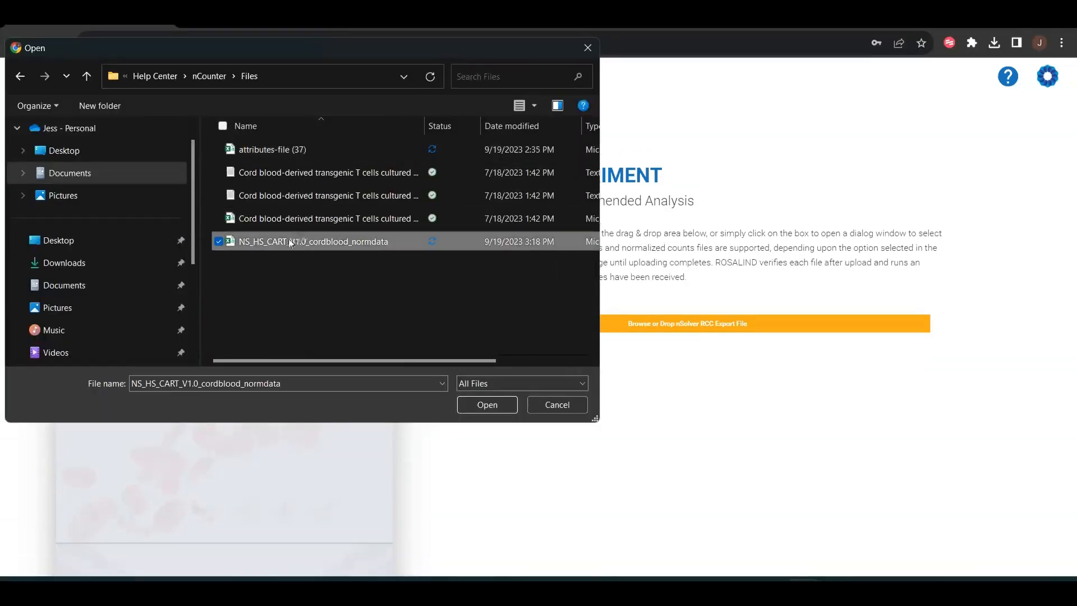
pyautogui.click(468, 405)
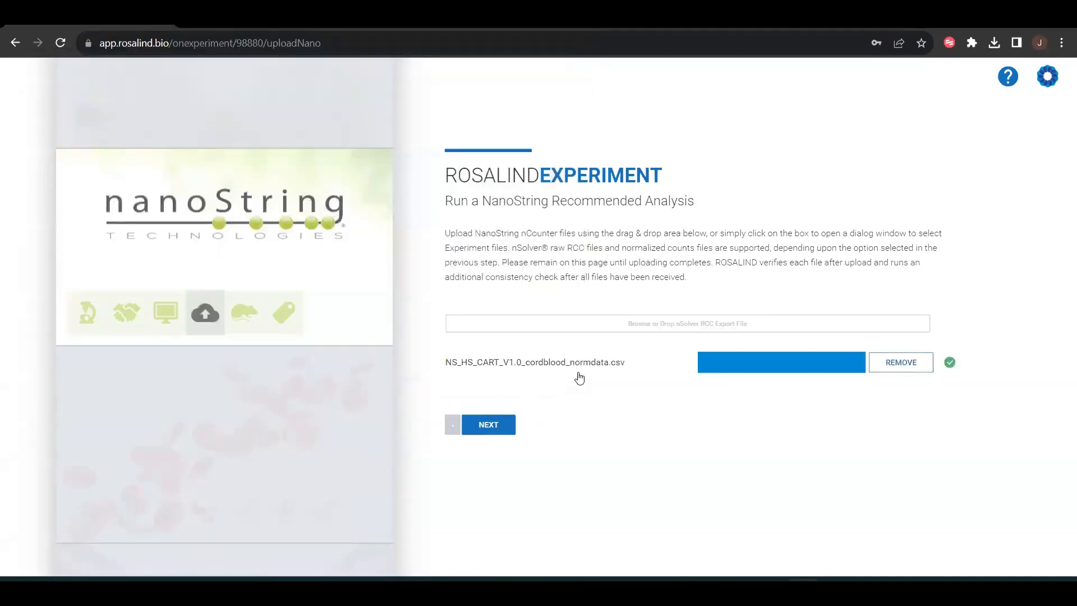
pyautogui.click(507, 429)
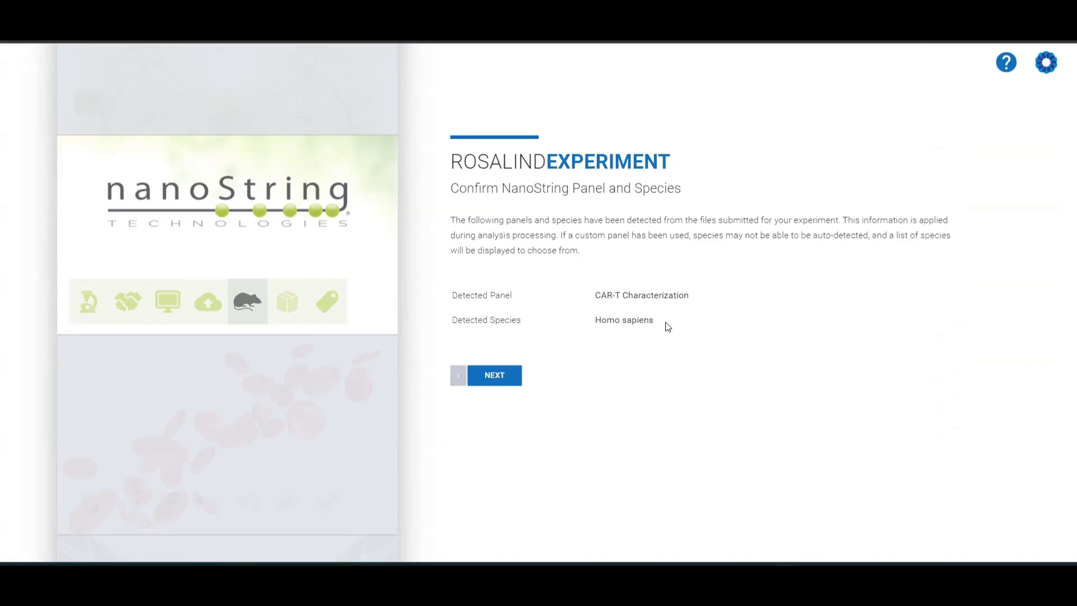
pyautogui.click(512, 376)
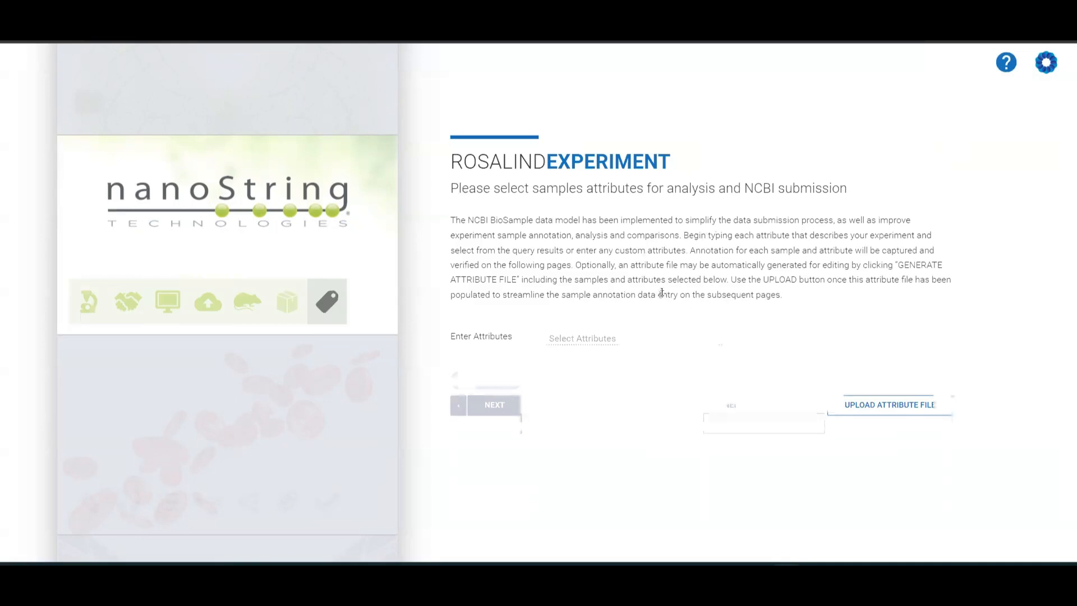
# Add the Treatment and Source Name sample attributes.
pyautogui.click(640, 336)
pyautogui.write('Treatment')
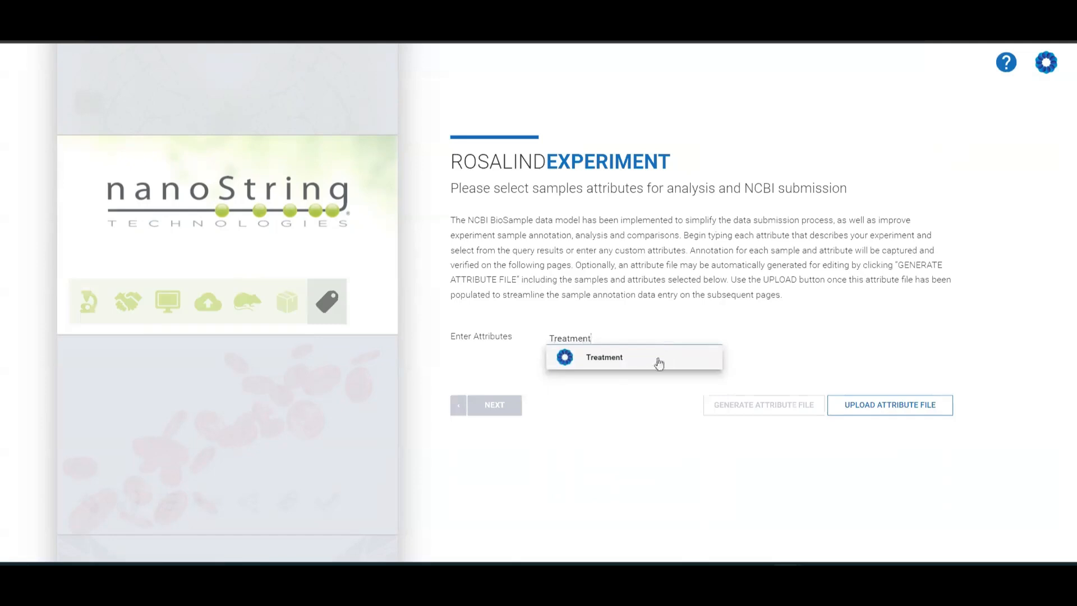
pyautogui.click(659, 363)
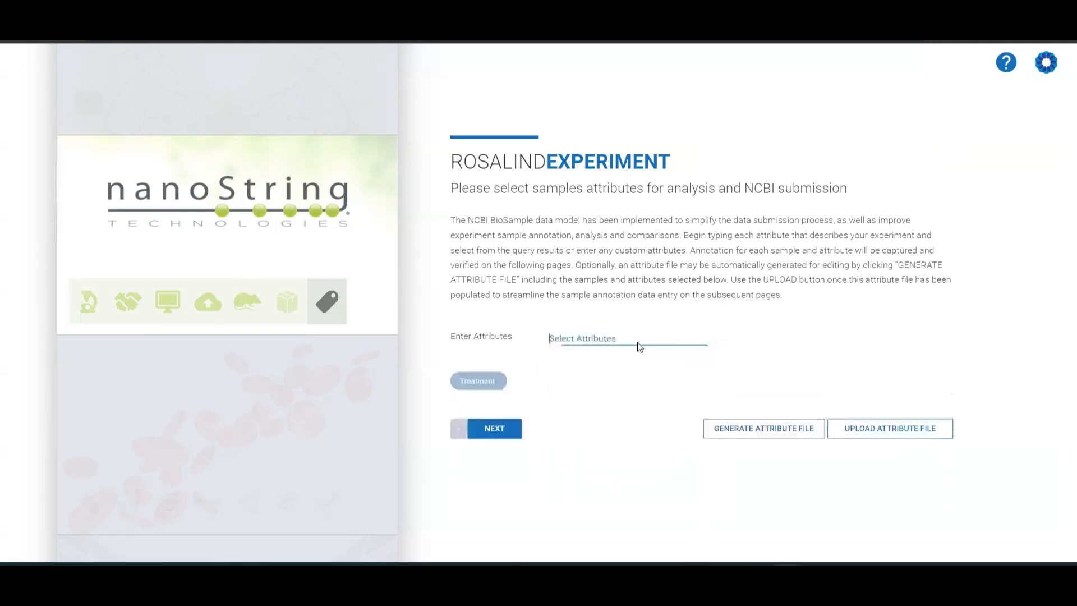
pyautogui.write('Source')
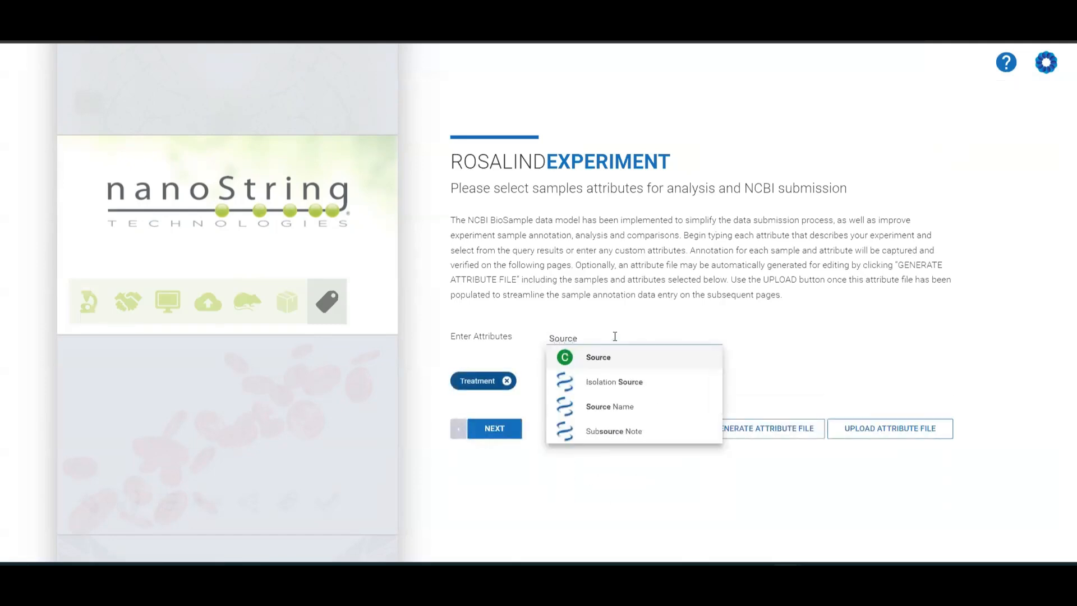
pyautogui.click(641, 409)
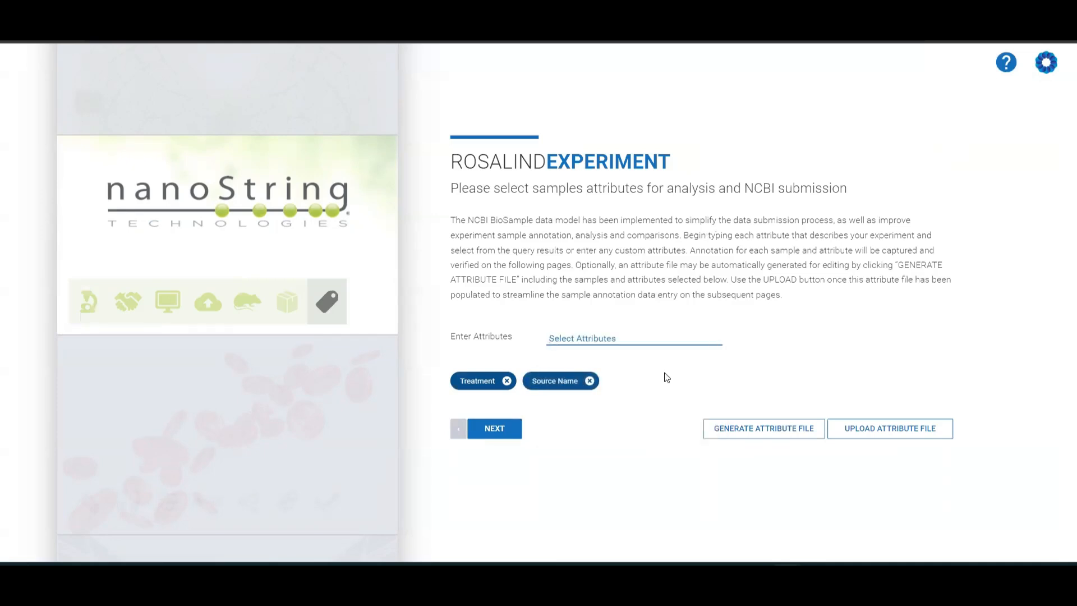
# Generate the attribute file and open the downloaded CSV in Excel.
pyautogui.click(768, 434)
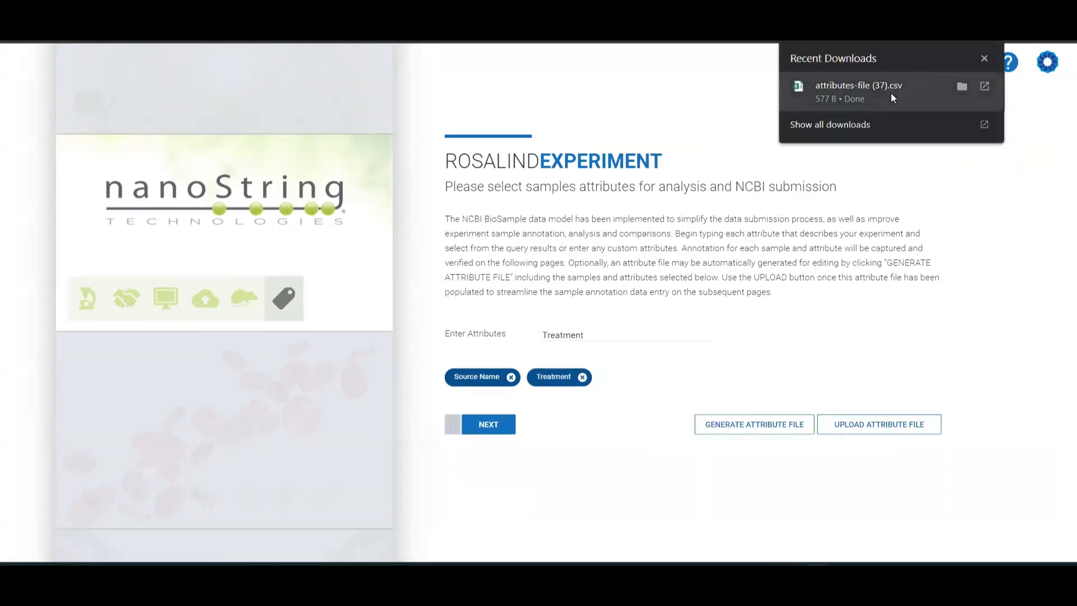
pyautogui.click(891, 98)
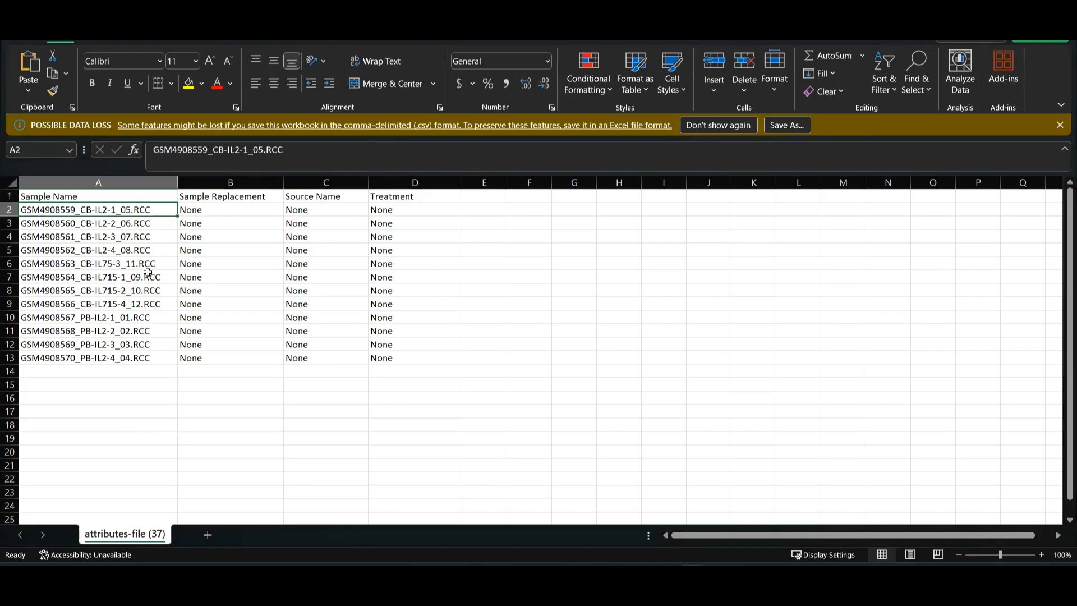
# Enter CB IL2 n1 as the Sample Replacement for the first sample.
pyautogui.click(230, 212)
pyautogui.hotkey('ctrl', 'c')
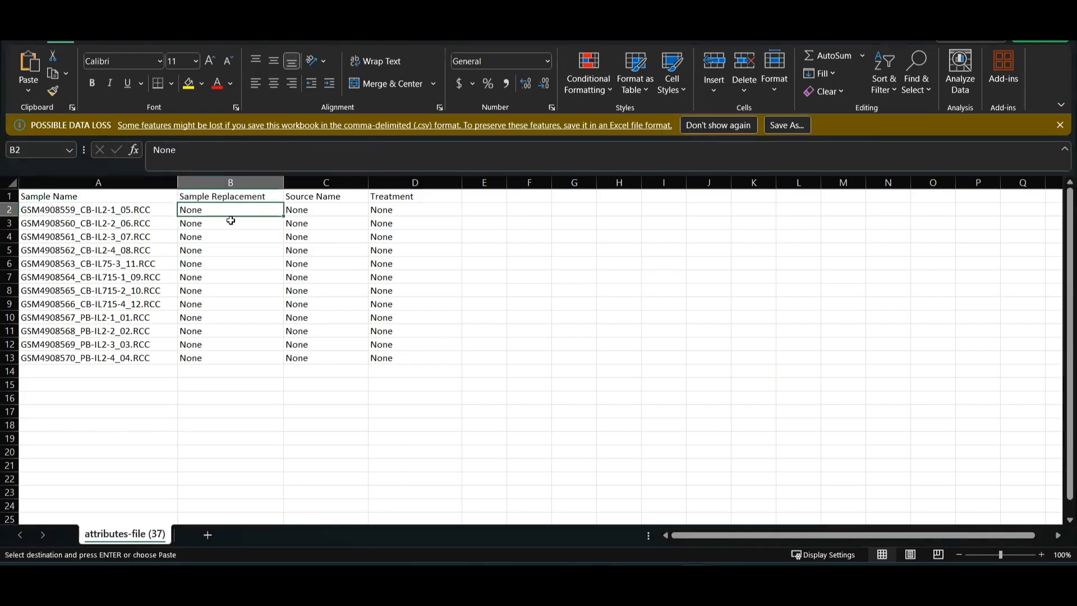
pyautogui.write('CB')
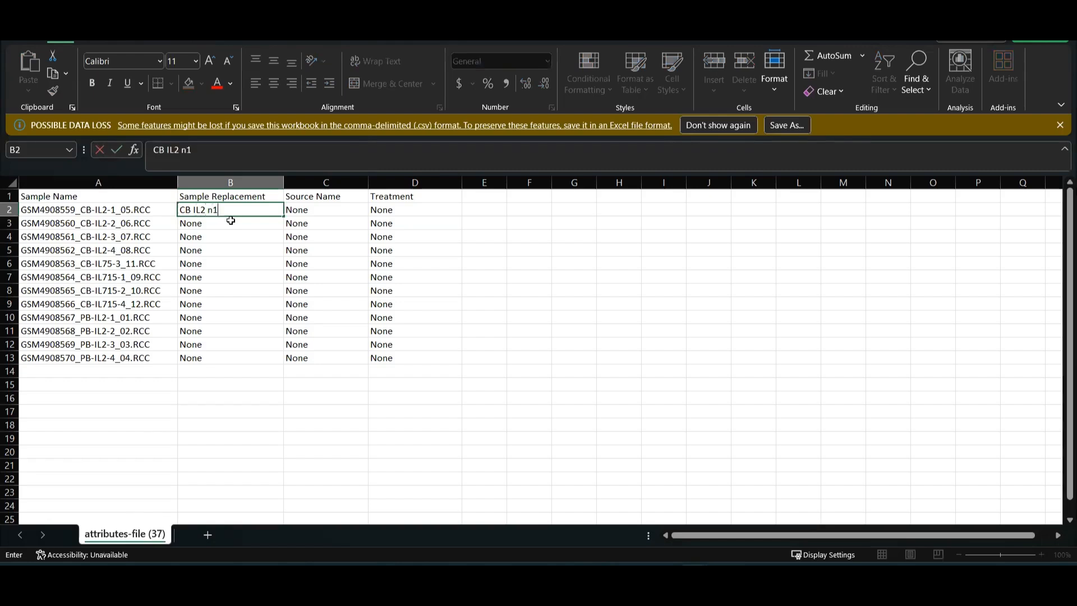
pyautogui.write(' IL2 n1')
# Finish the first Sample Replacement entry and paste replacement names for the remaining samples.
pyautogui.press('Return')
pyautogui.hotkey('ctrl', 'v')
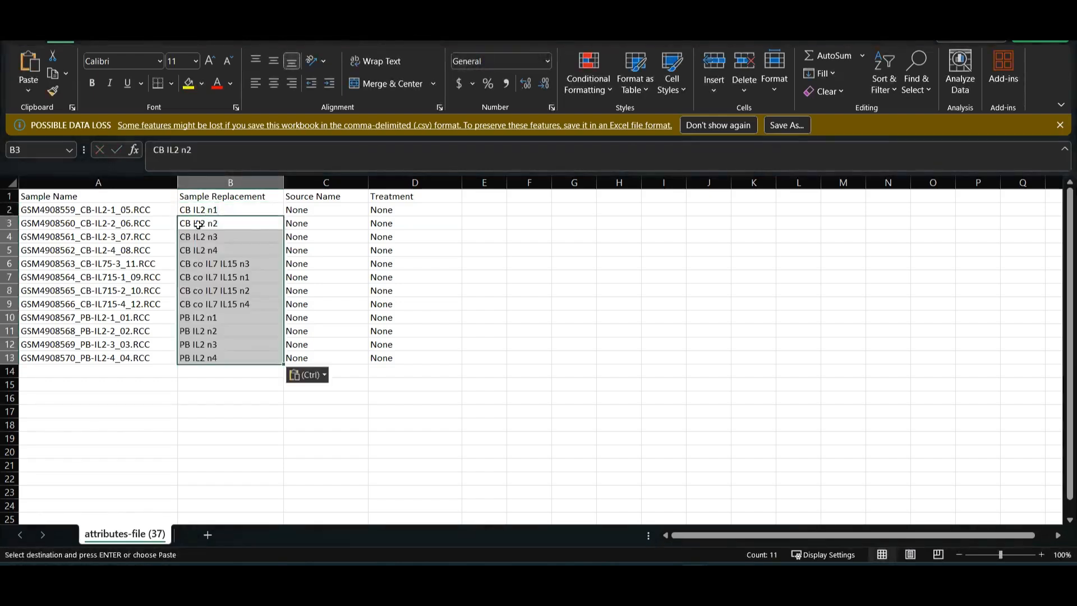
# Enter Cord blood as the first Source Name and paste source names for all samples.
pyautogui.click(301, 211)
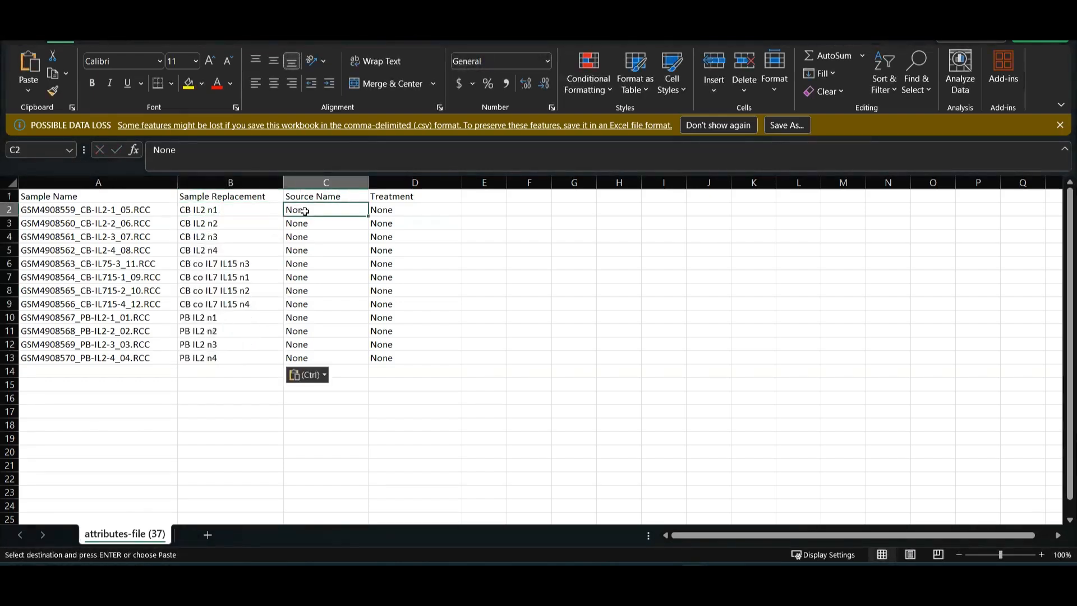
pyautogui.write('Cord blood')
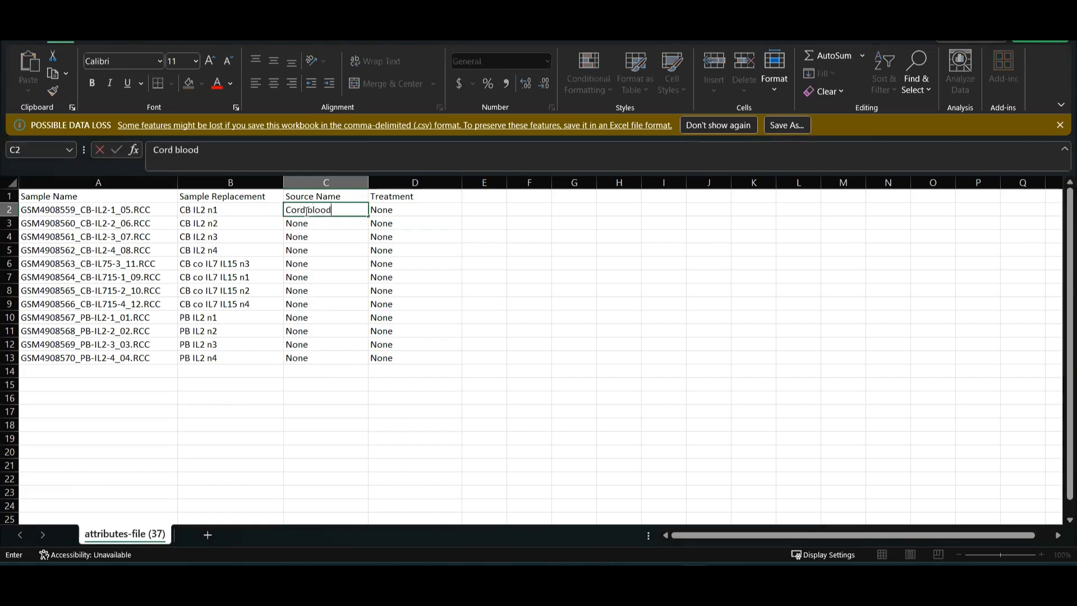
pyautogui.press('Return')
pyautogui.click(307, 211)
pyautogui.hotkey('ctrl', 'v')
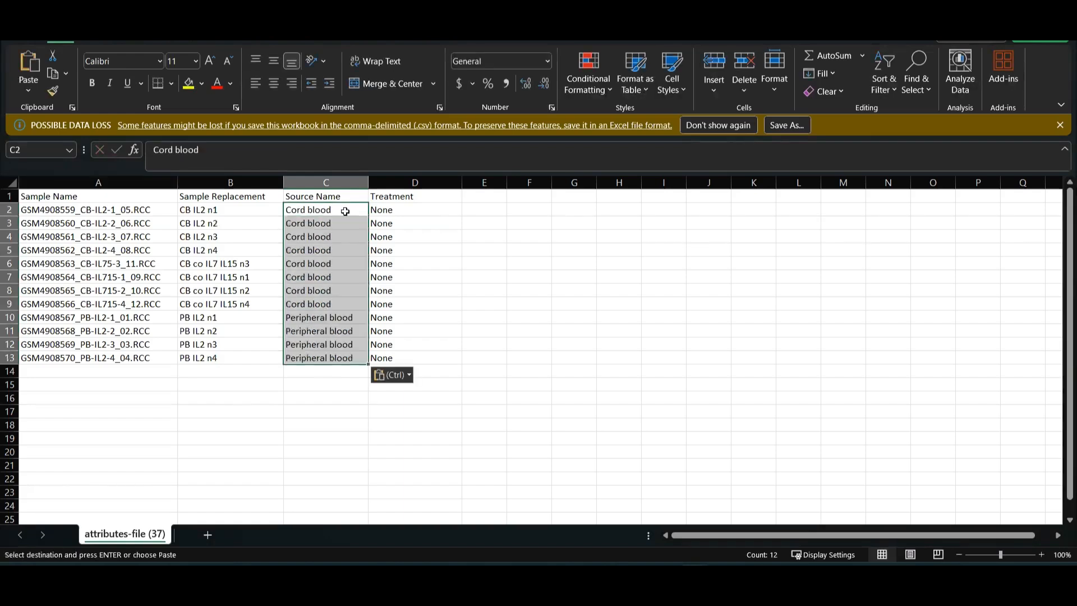
# Enter IL2 as the first Treatment and paste treatment values for all samples.
pyautogui.click(393, 211)
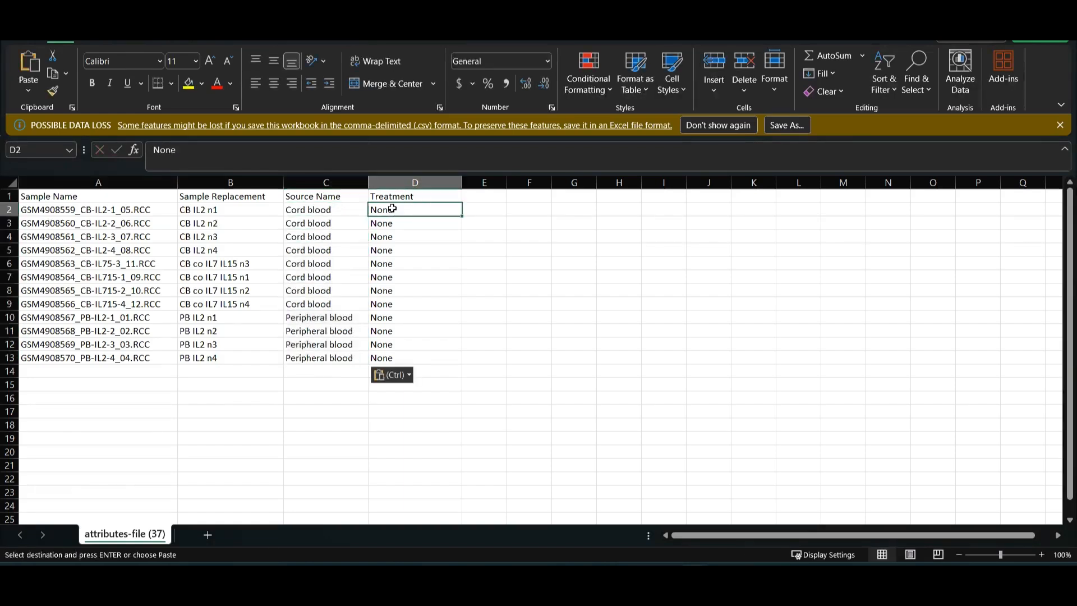
pyautogui.write('IL2')
pyautogui.press('Return')
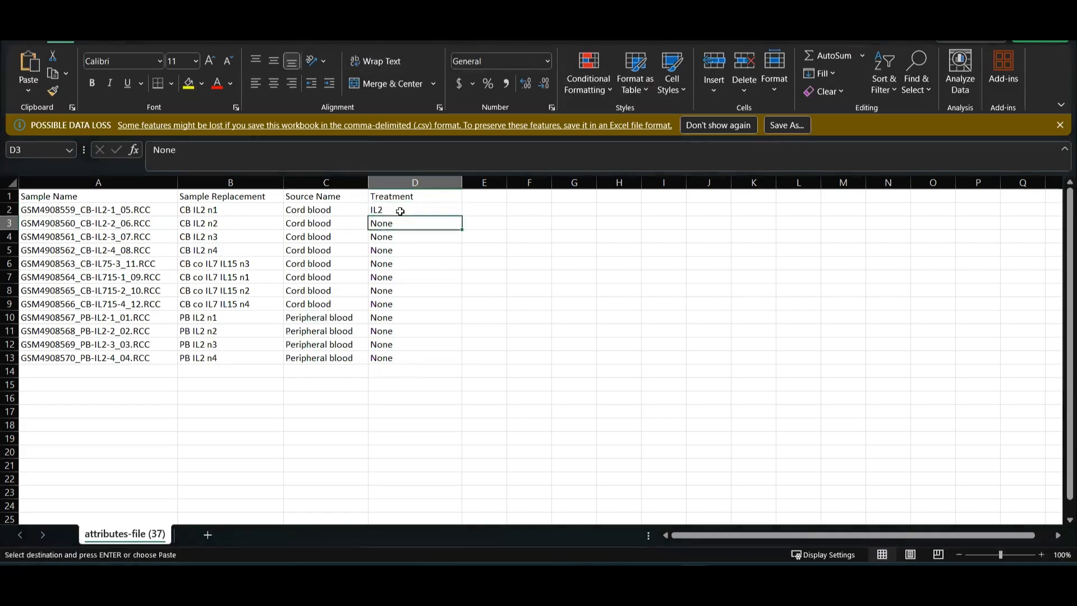
pyautogui.click(400, 210)
pyautogui.hotkey('ctrl', 'v')
pyautogui.click(480, 235)
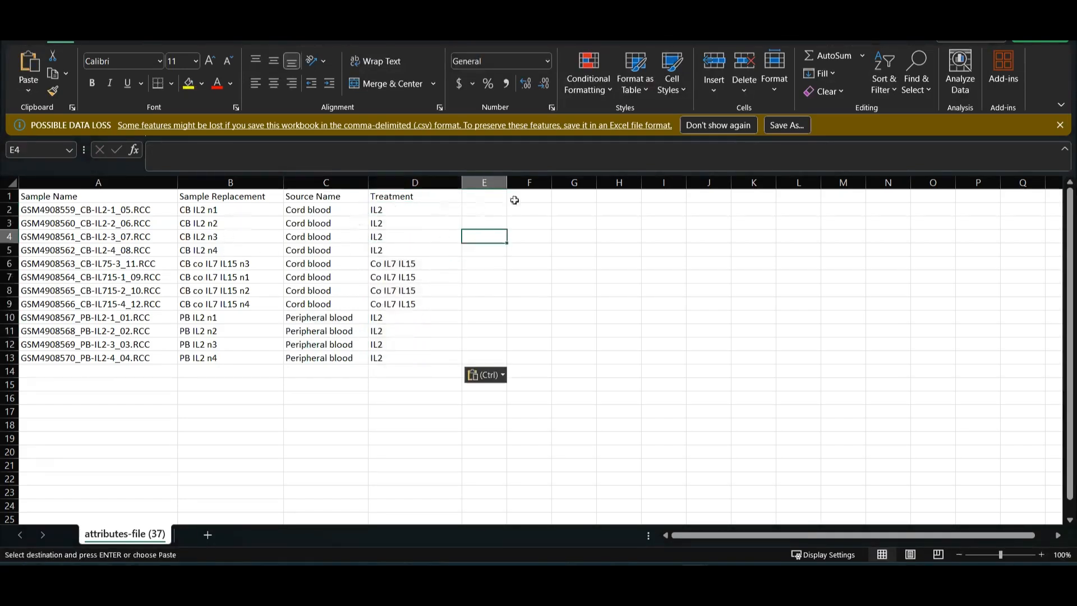
# Save the workbook as attributes-file (37) in CSV (Comma delimited) format.
pyautogui.click(777, 125)
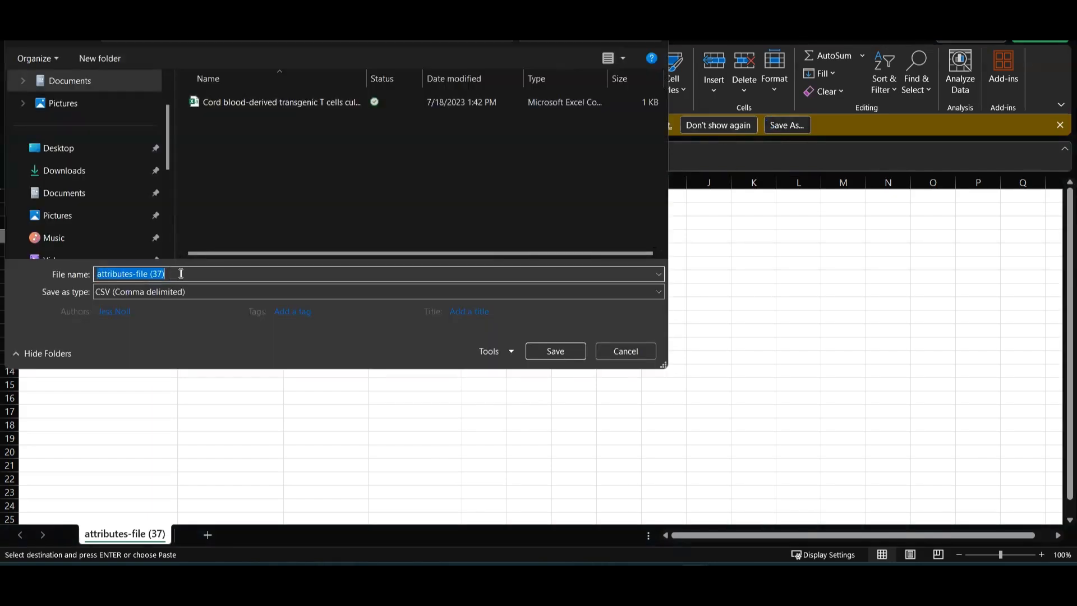
pyautogui.click(185, 291)
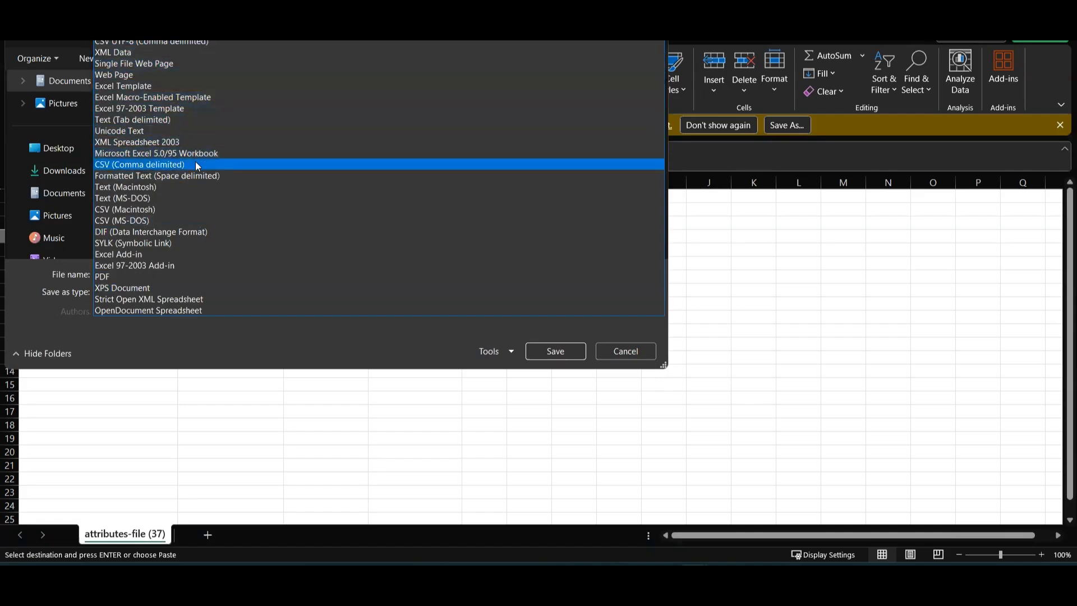
pyautogui.click(197, 165)
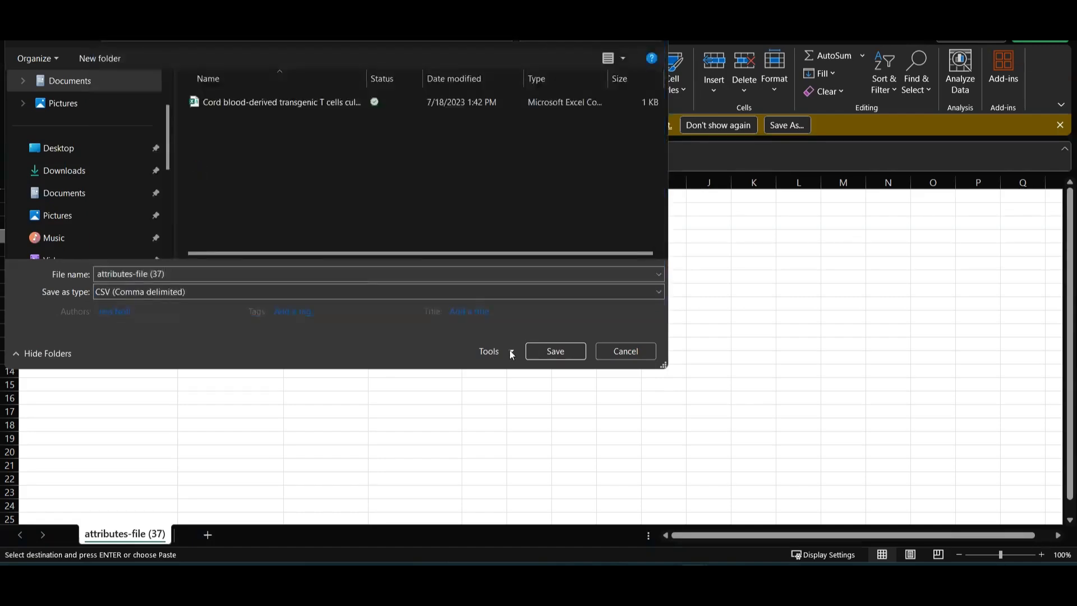
pyautogui.click(561, 354)
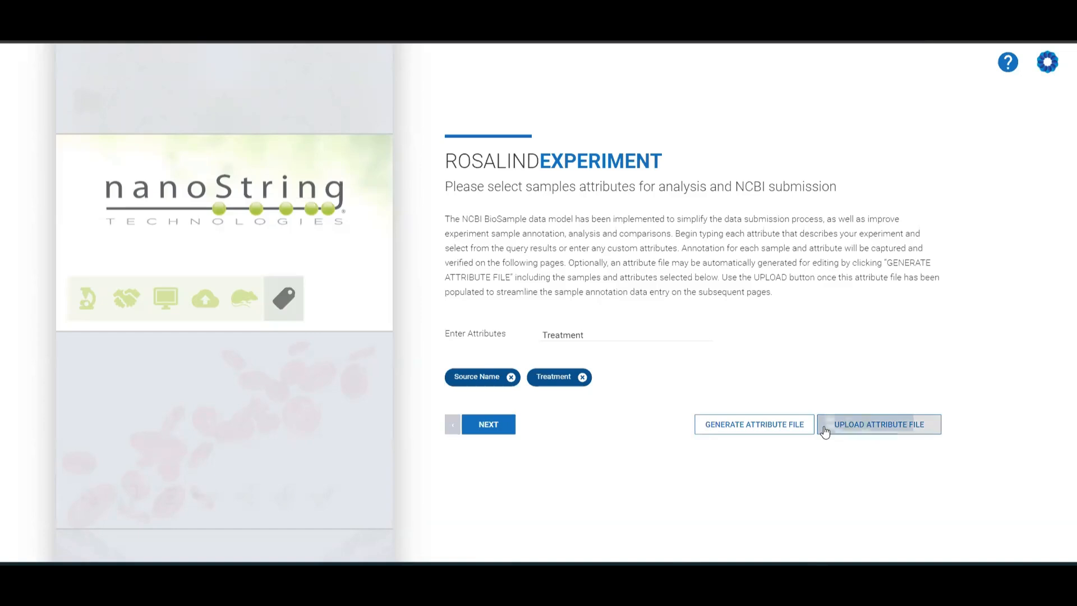
# Upload the edited attributes CSV as the sample attribute file and continue to the next page.
pyautogui.click(825, 430)
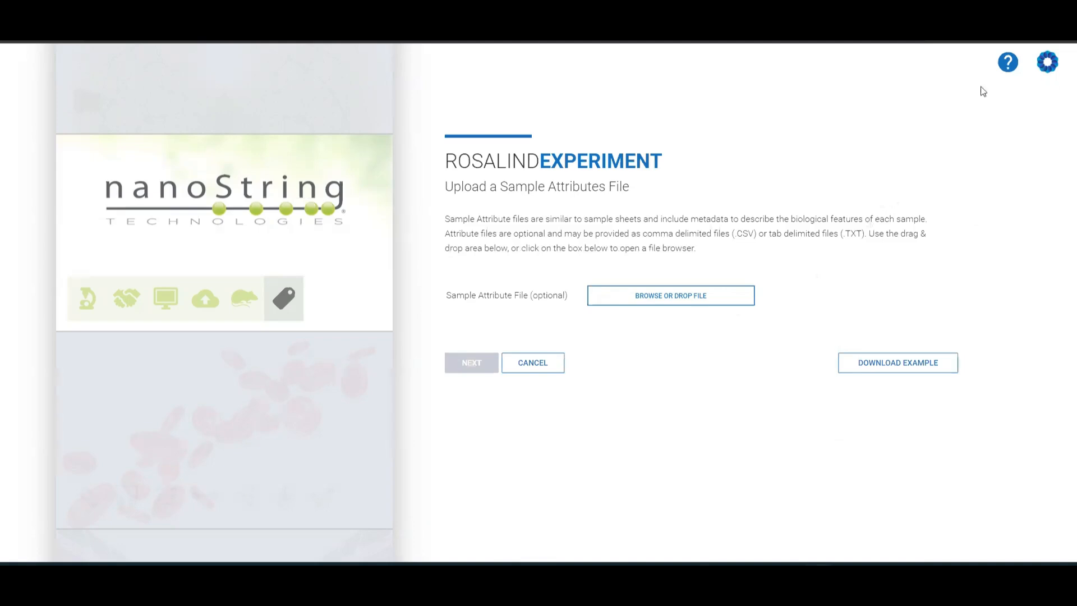
pyautogui.moveTo(981, 92); pyautogui.dragTo(634, 304)
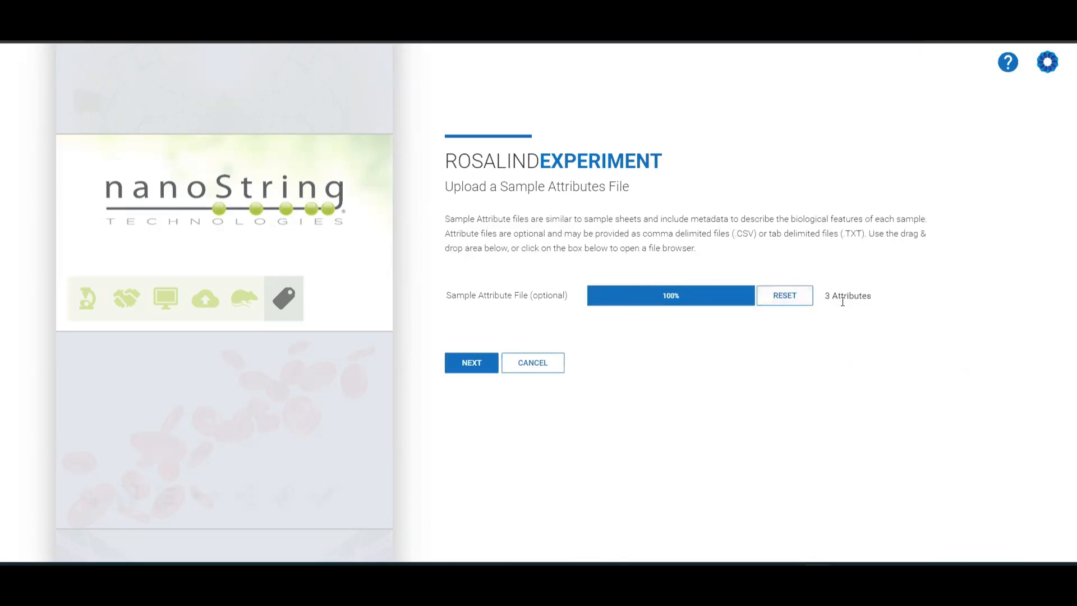
pyautogui.click(476, 364)
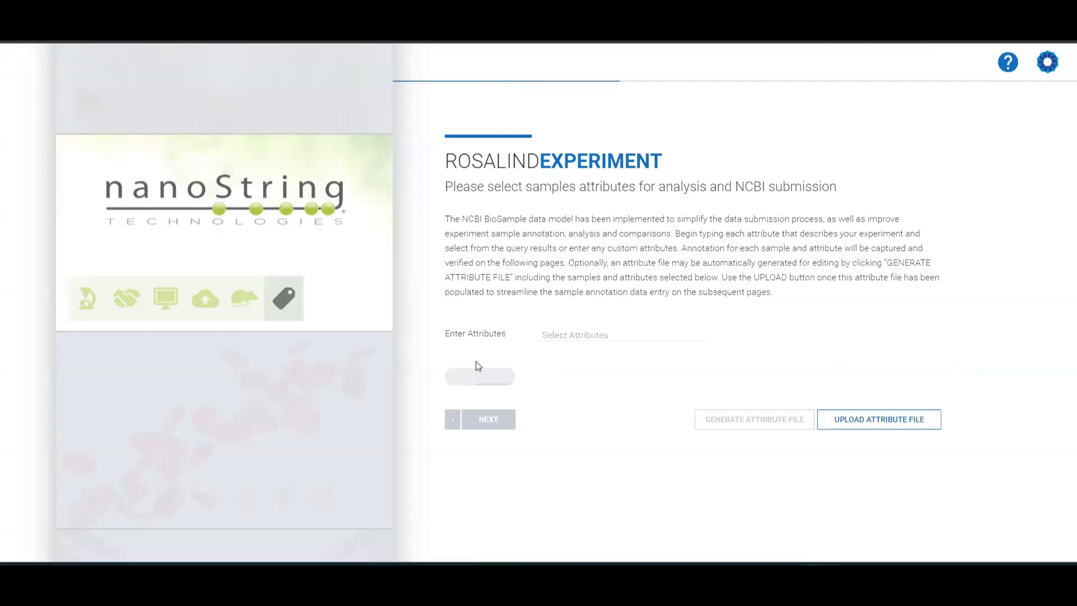